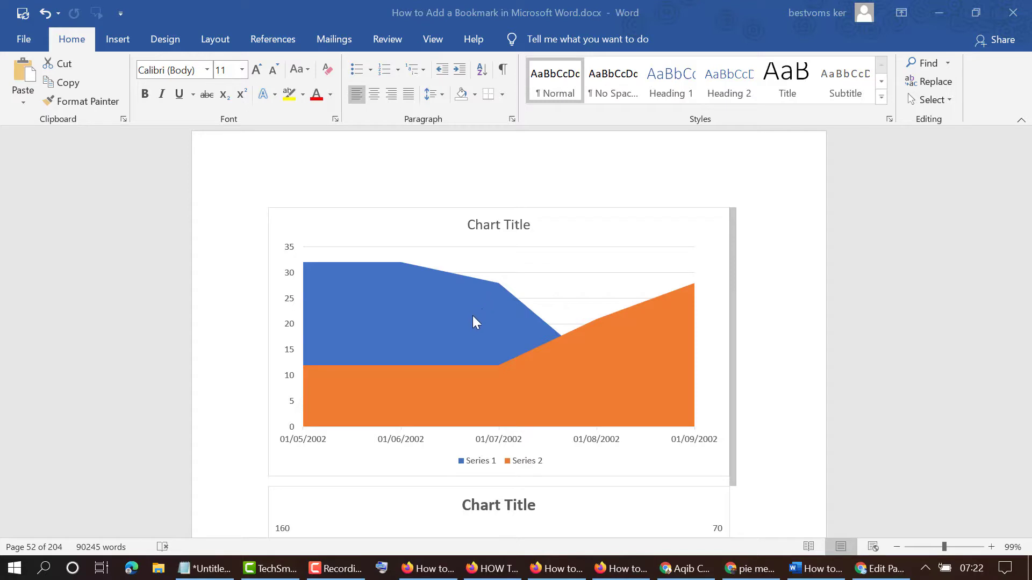
scroll(697, 258, "up", 5)
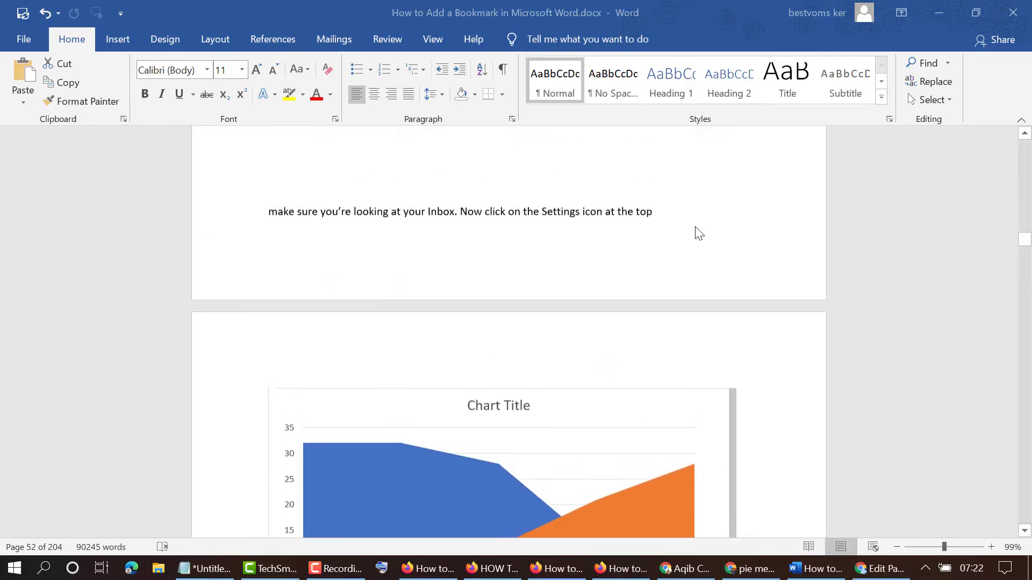
scroll(697, 242, "up", 5)
scroll(700, 230, "up", 5)
scroll(701, 223, "up", 5)
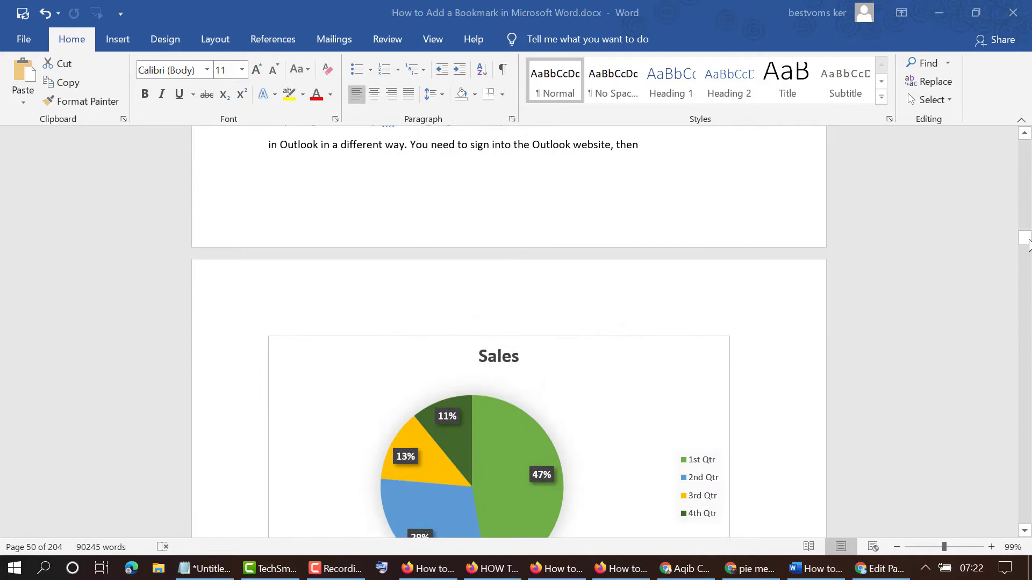
left_click_drag(1024, 239, 1025, 200)
scroll(386, 339, "up", 2)
scroll(385, 338, "up", 1)
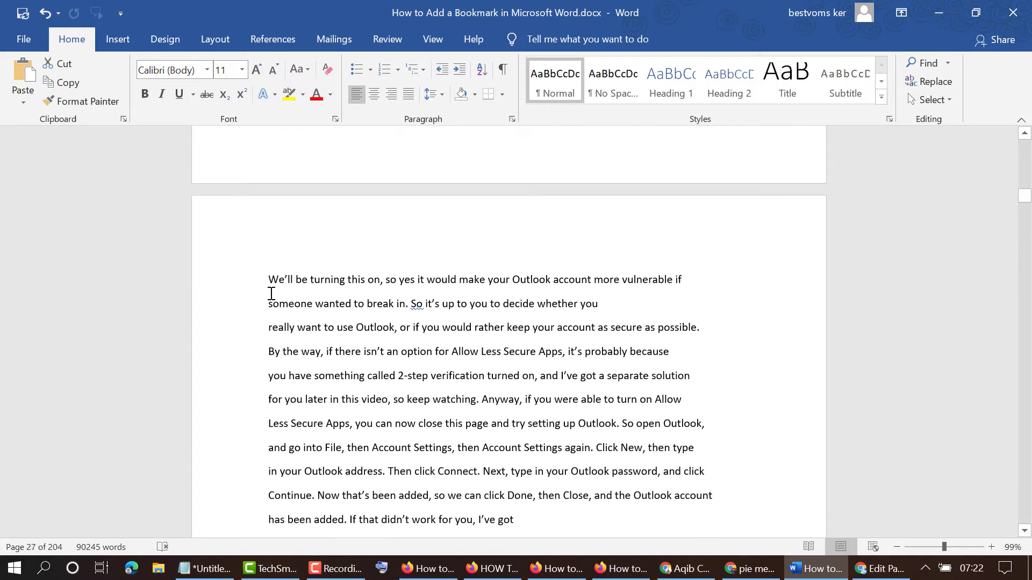
- Insert blank lines above the 'We'll be turning this on' paragraph and move to the top one
left_click(267, 273)
key("Return")
key("Return")
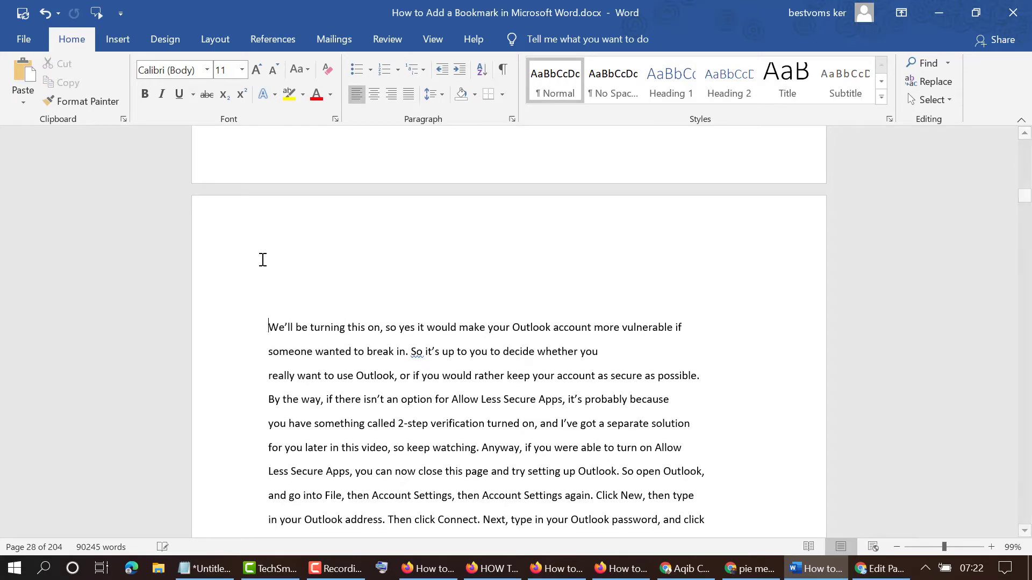
key("Return")
left_click(269, 265)
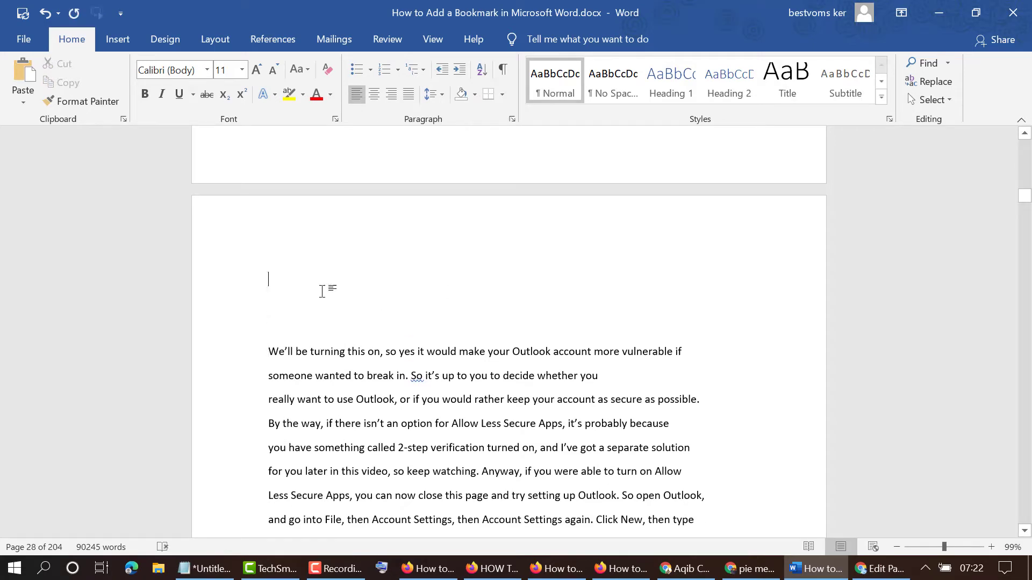
- Insert a 3-D Stacked Area chart from the Area chart types
left_click(118, 38)
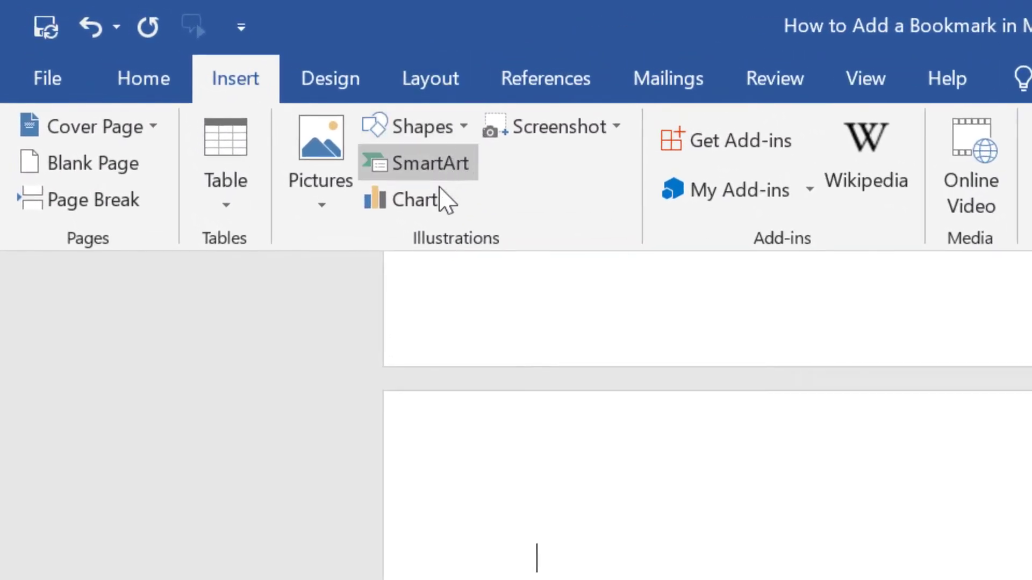
left_click(412, 216)
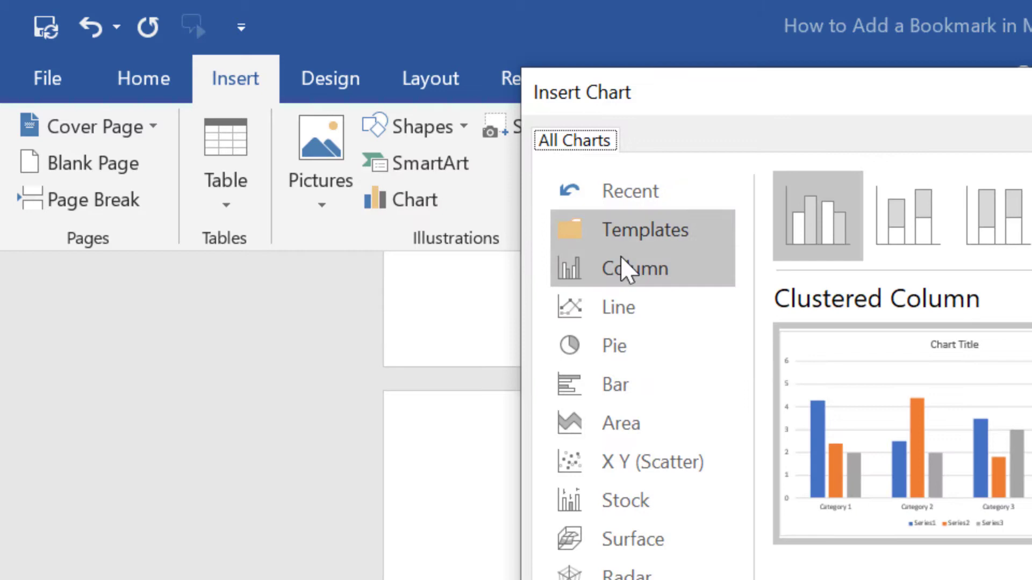
left_click(619, 435)
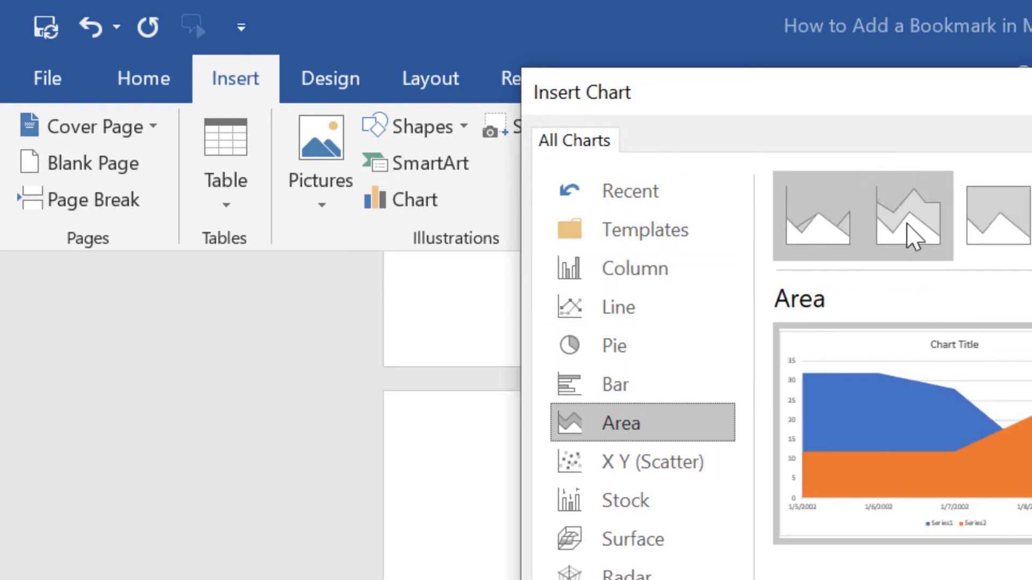
left_click(912, 237)
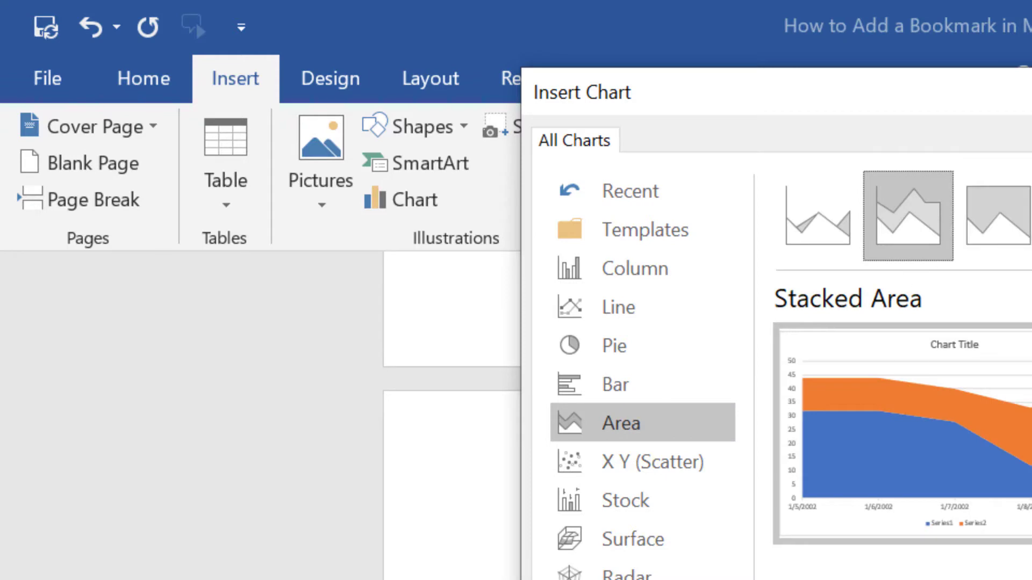
left_click(1008, 230)
key("Right")
key("Right")
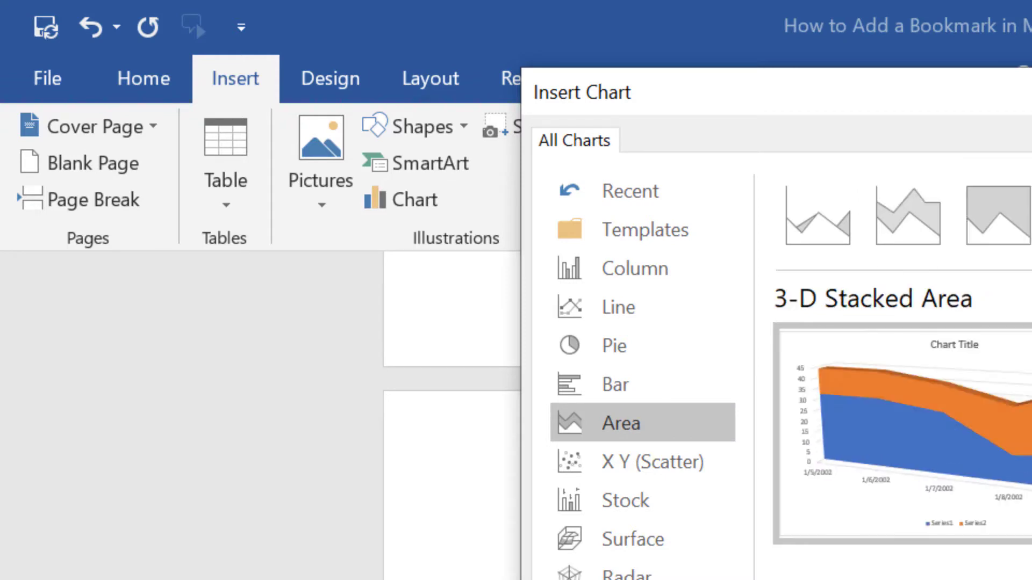
key("Right")
key("Left")
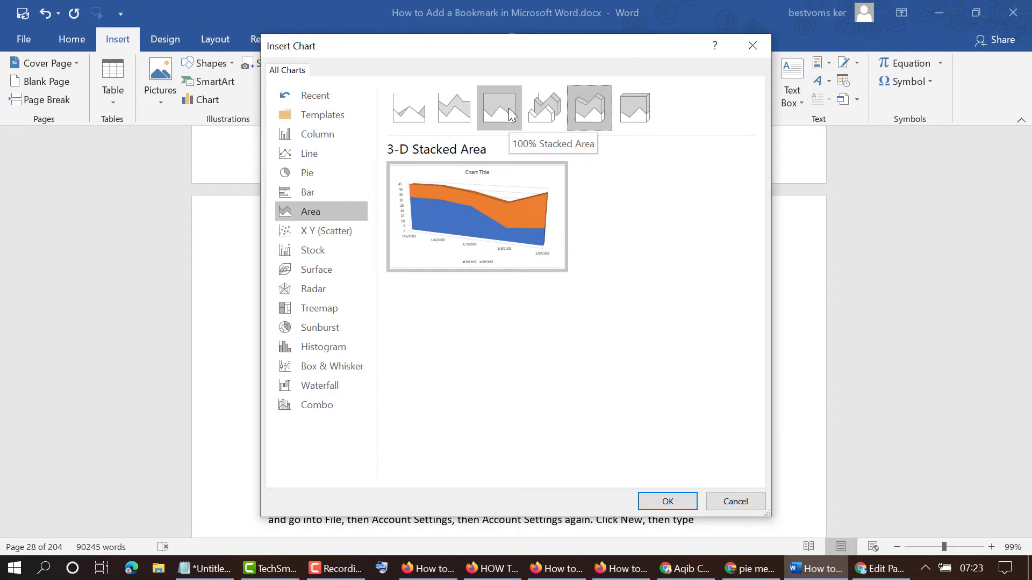
left_click(669, 503)
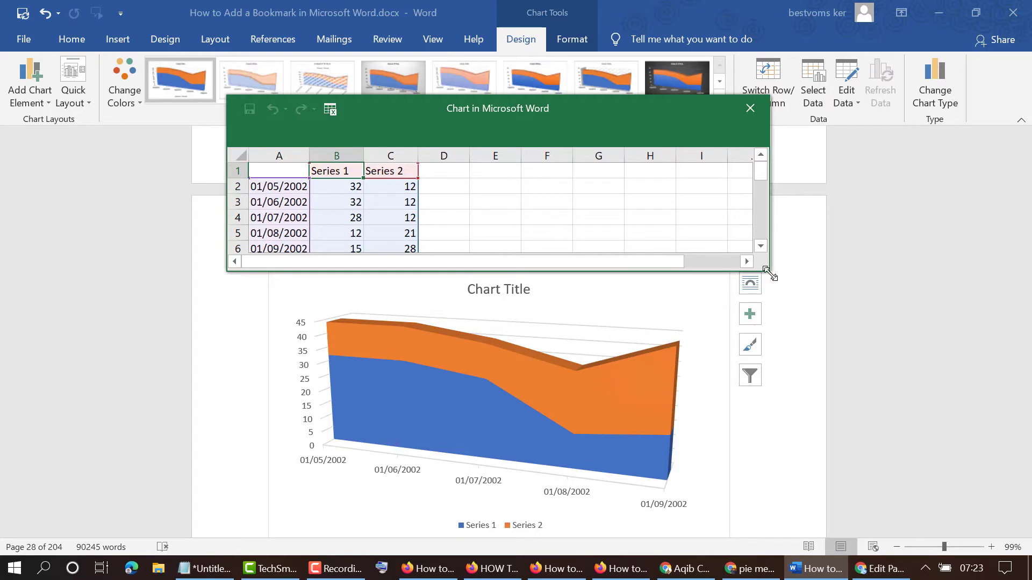
- Enlarge the chart data sheet window and click through its cells around column D
left_click_drag(767, 274, 828, 352)
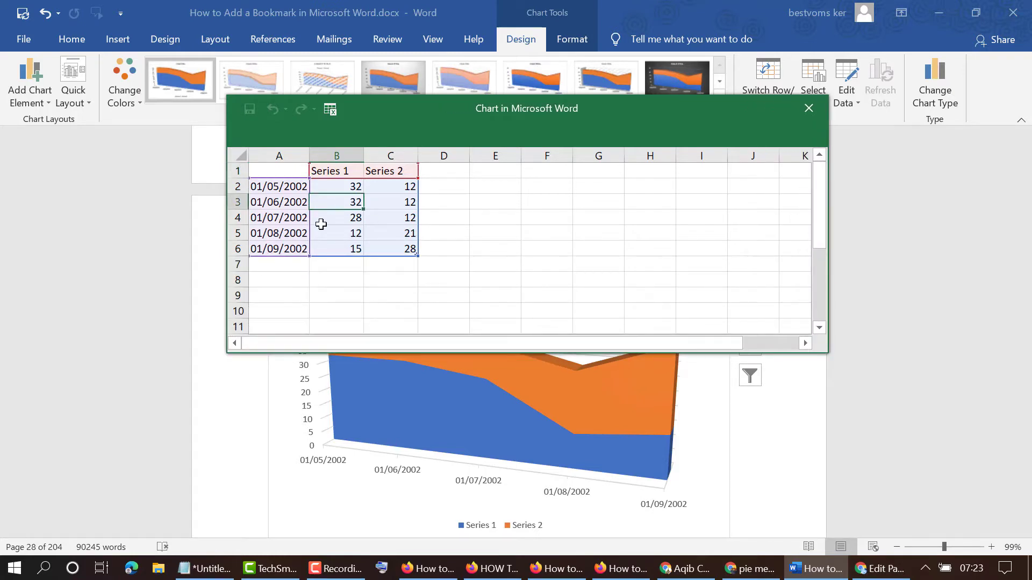
left_click(291, 219)
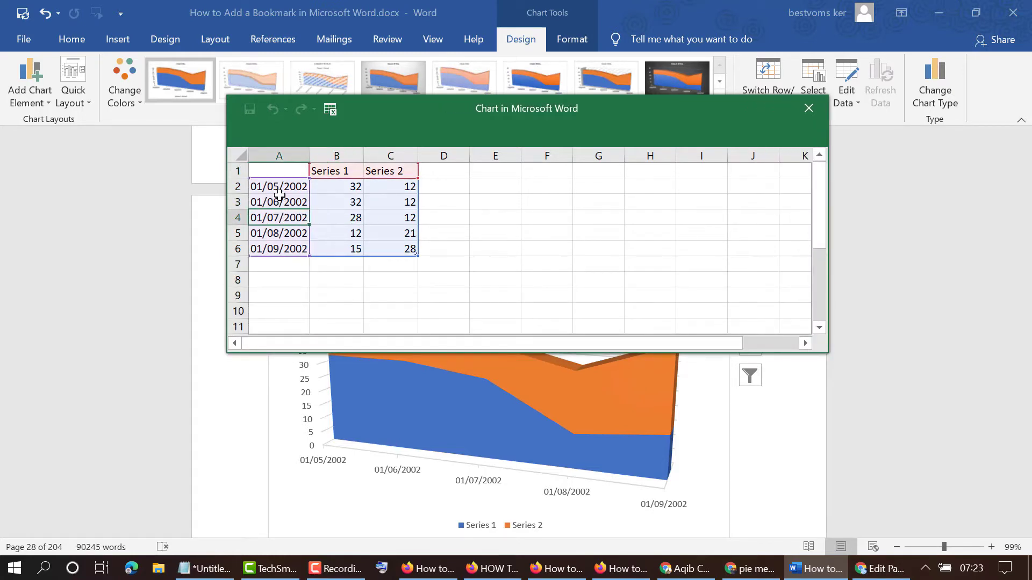
left_click(346, 236)
left_click(405, 246)
left_click(451, 168)
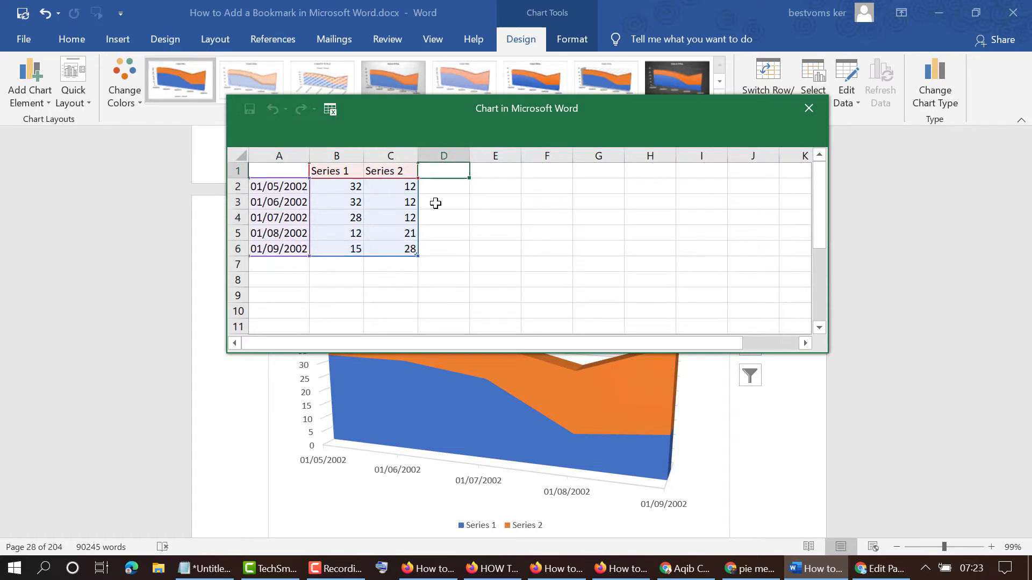
left_click(439, 218)
left_click(435, 249)
left_click(439, 217)
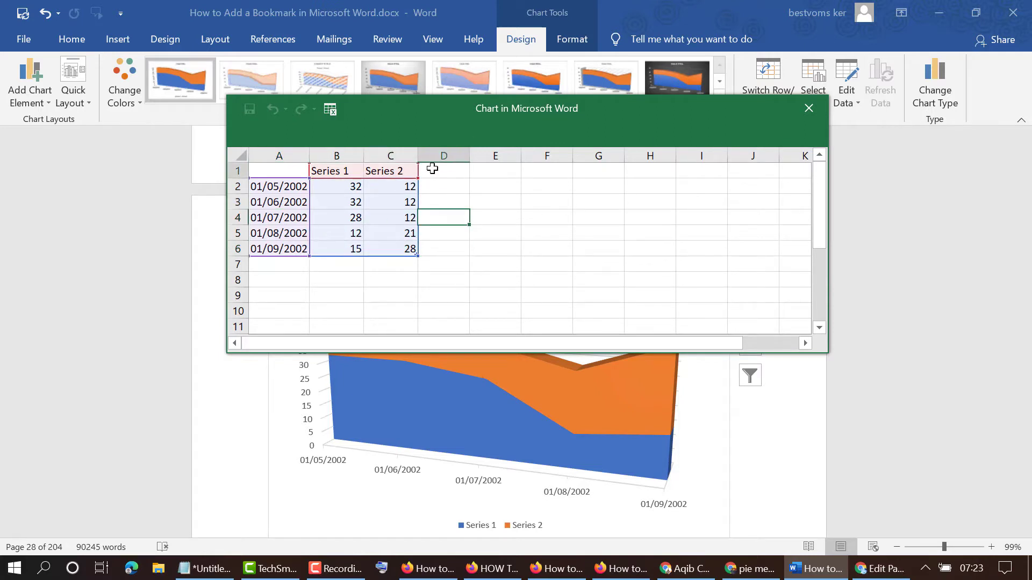
left_click(435, 171)
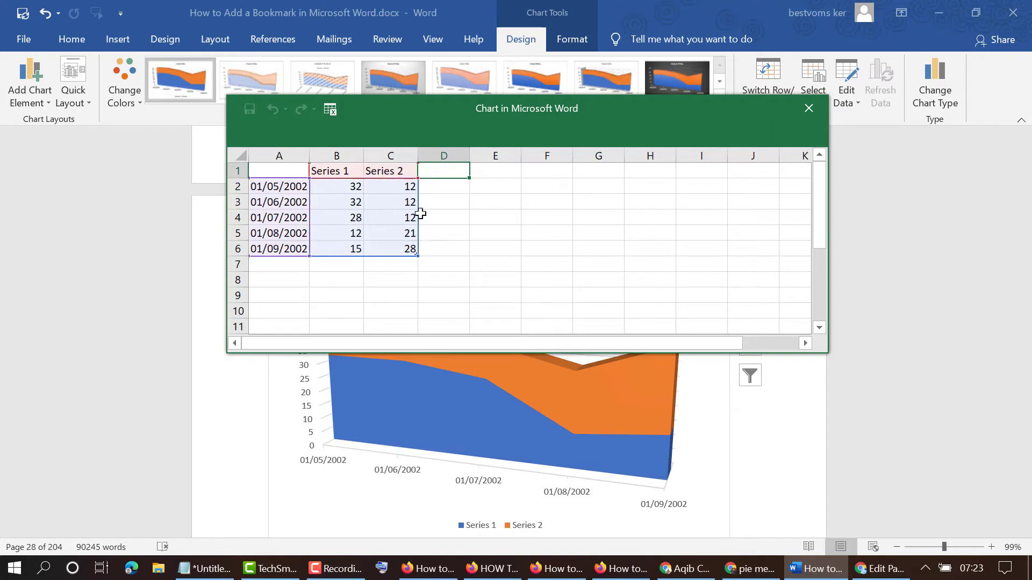
left_click(358, 233)
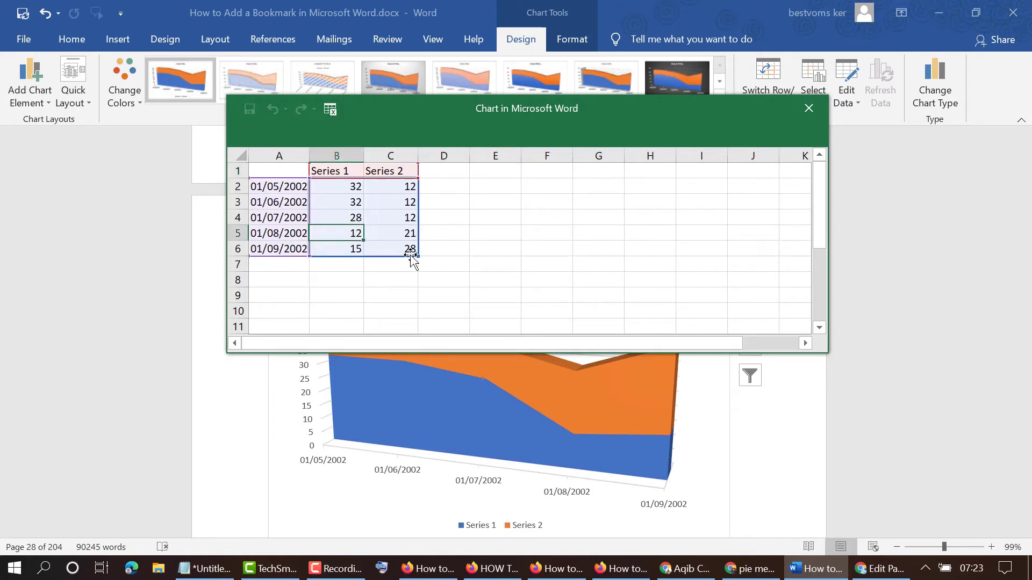
- Add a 'Series 3' header in D1 with values 22, 33, 12, 4 and 22 below it
left_click(442, 167)
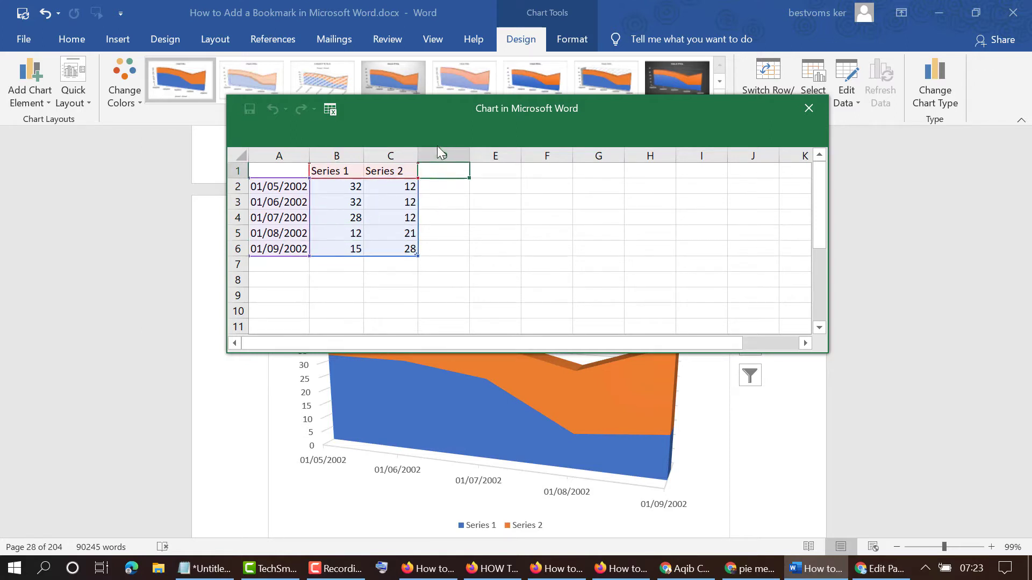
type("S")
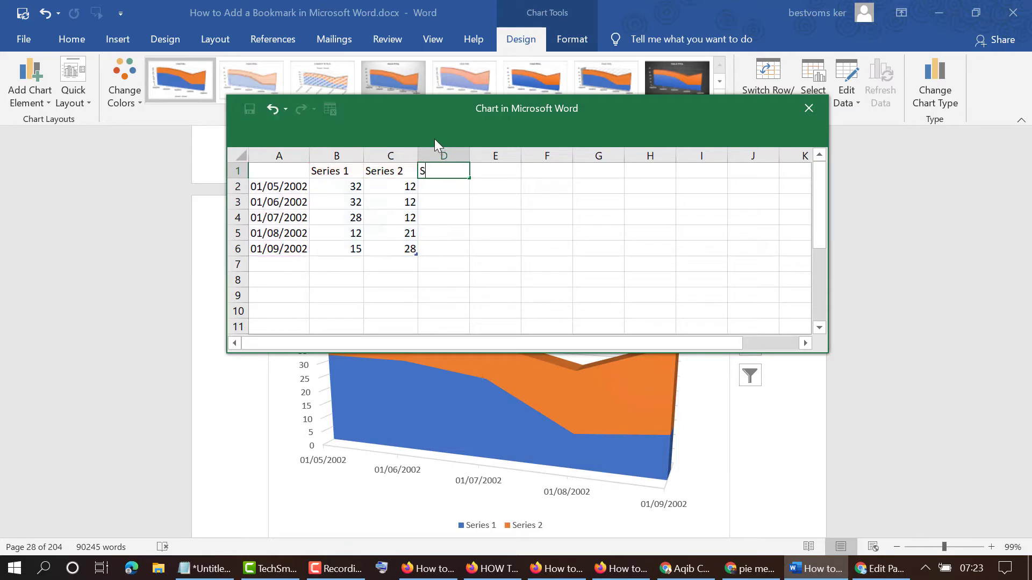
type("er")
type("i")
type("e")
type("s 3")
left_click(436, 188)
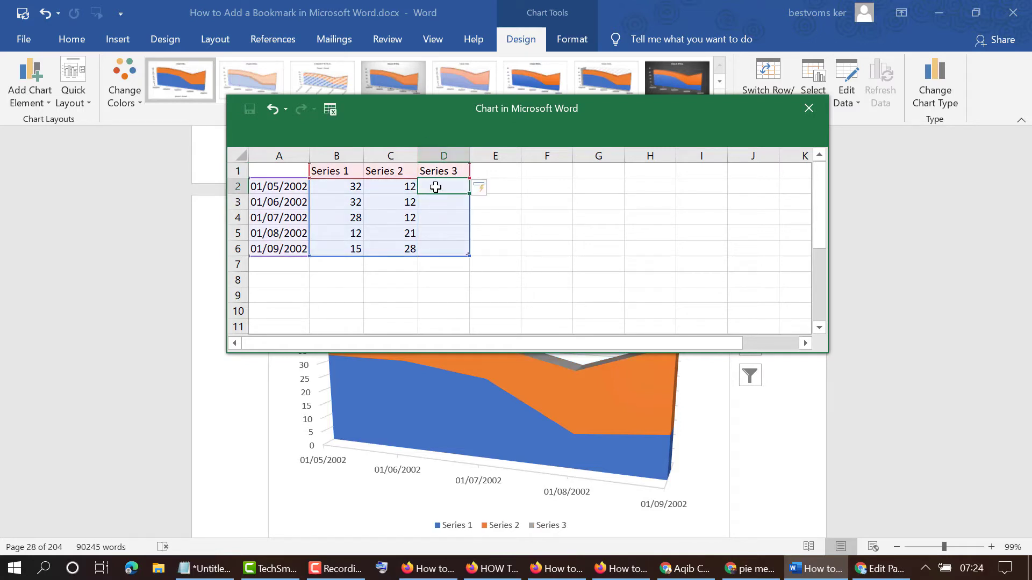
type("22")
left_click(438, 201)
type("33")
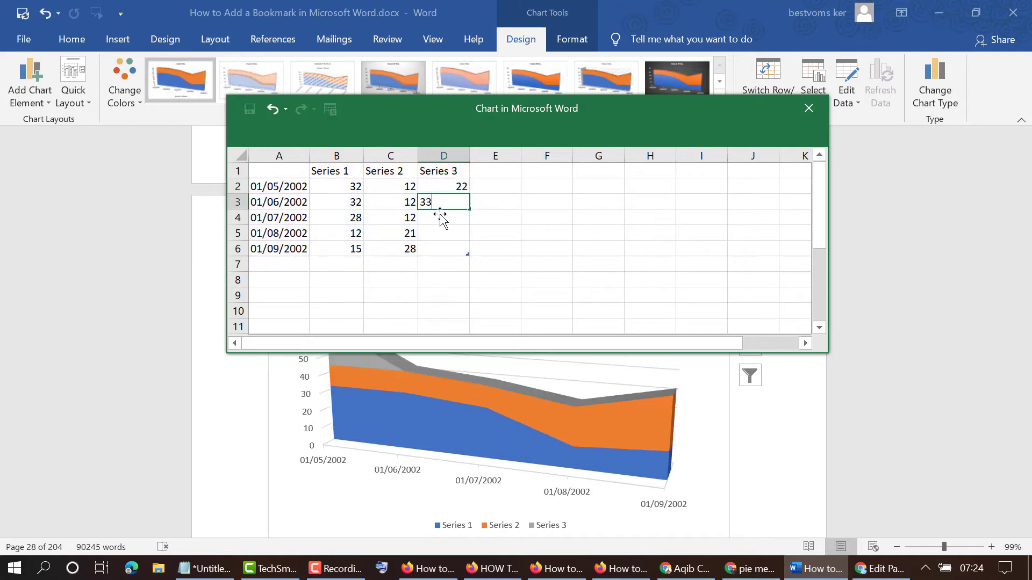
left_click(434, 230)
type("4")
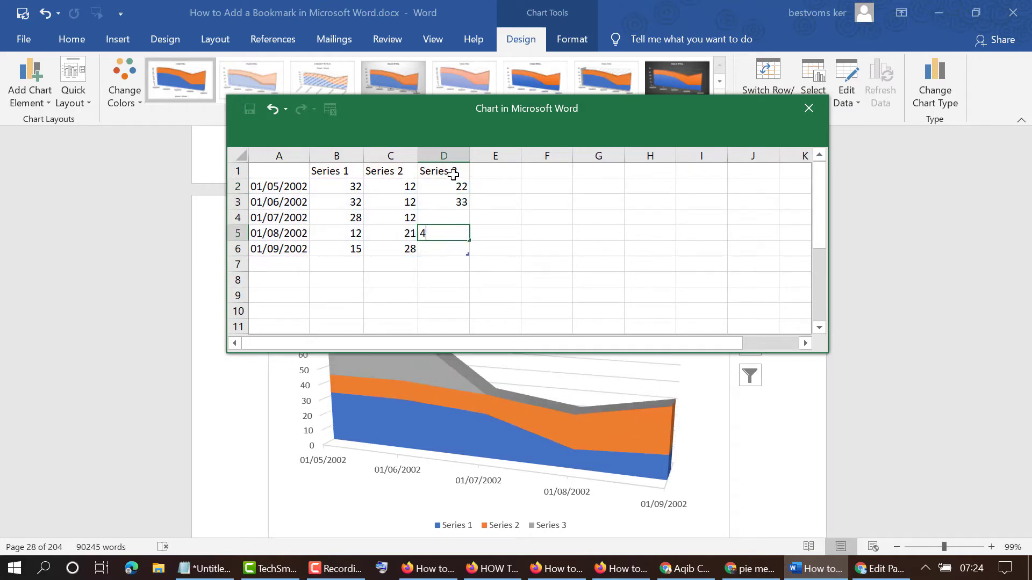
left_click(452, 221)
type("12")
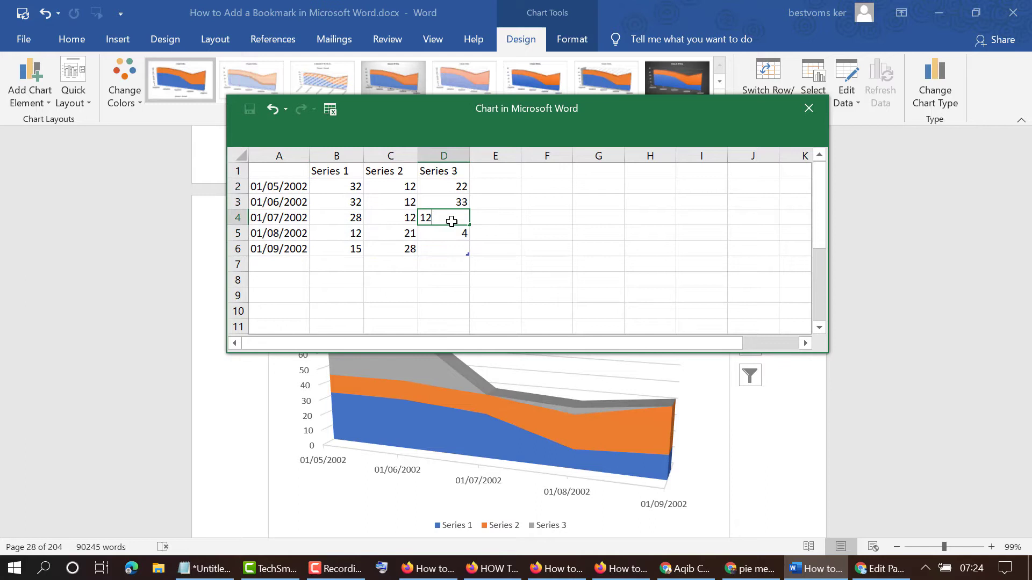
left_click(448, 250)
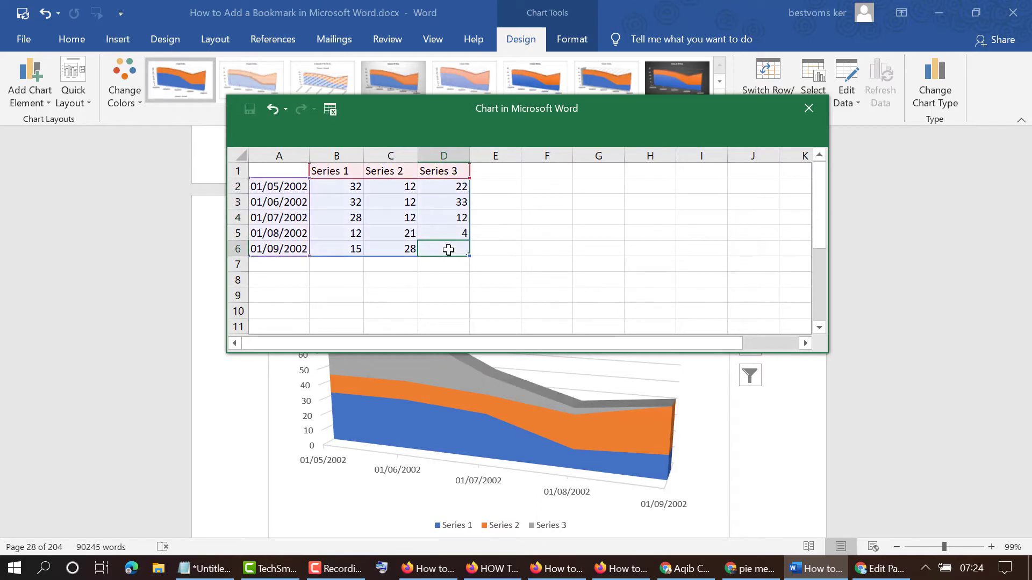
type("22")
left_click(532, 267)
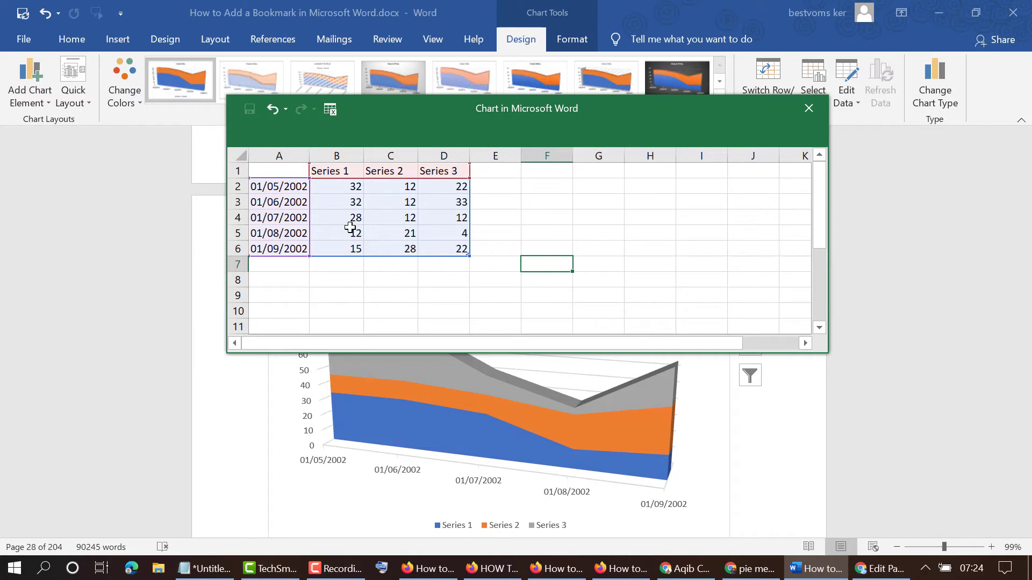
- Close the data sheet and apply the grey gradient chart style from the Chart Styles gallery
left_click(807, 109)
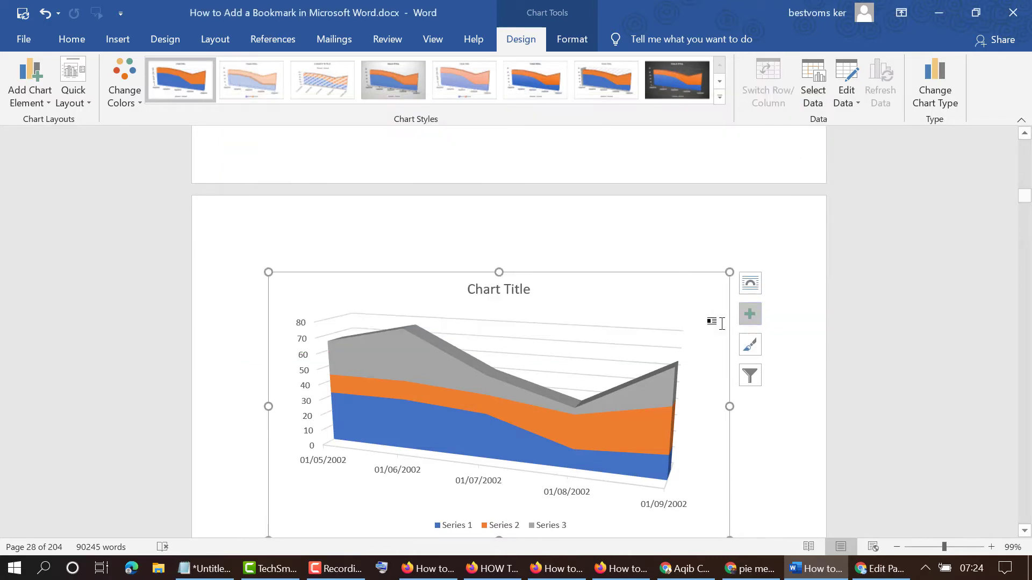
scroll(715, 319, "down", 3)
scroll(524, 347, "up", 1)
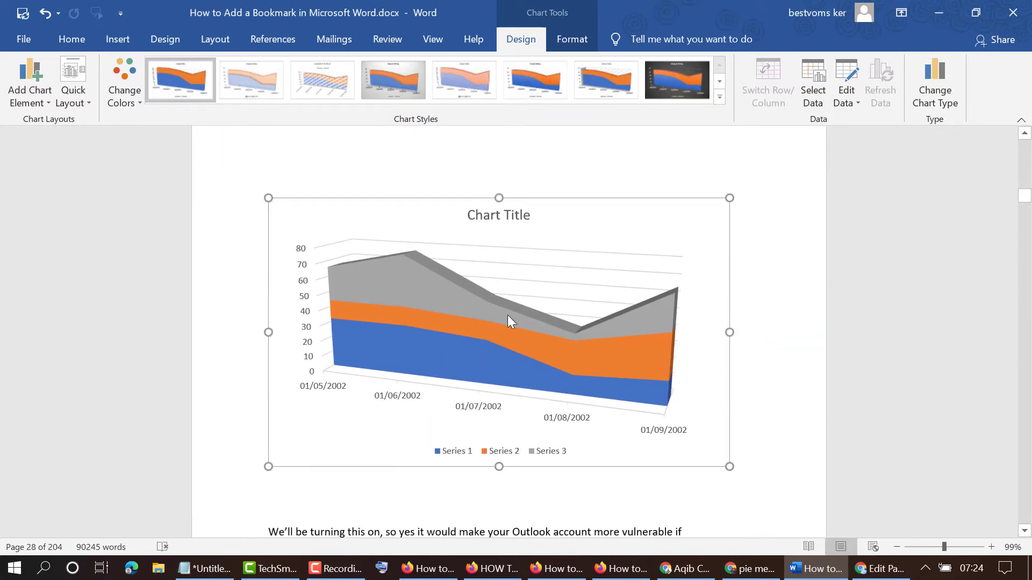
scroll(528, 383, "down", 1)
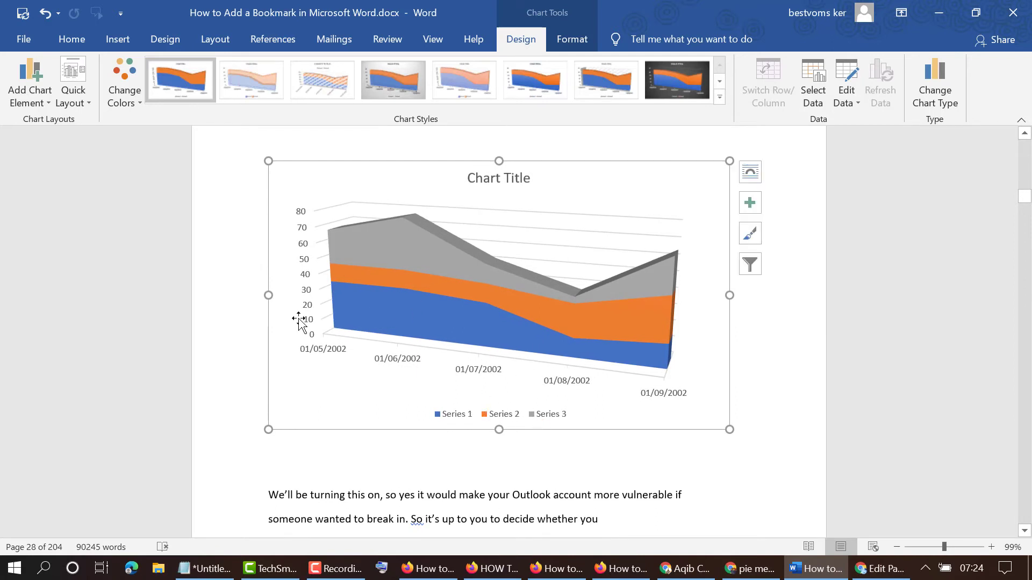
scroll(596, 400, "up", 2)
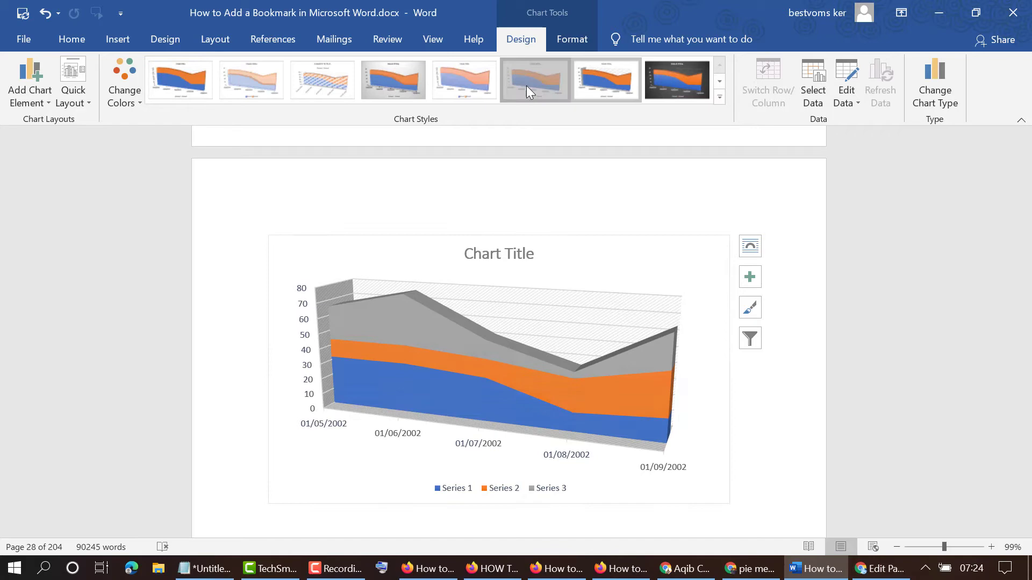
left_click(453, 90)
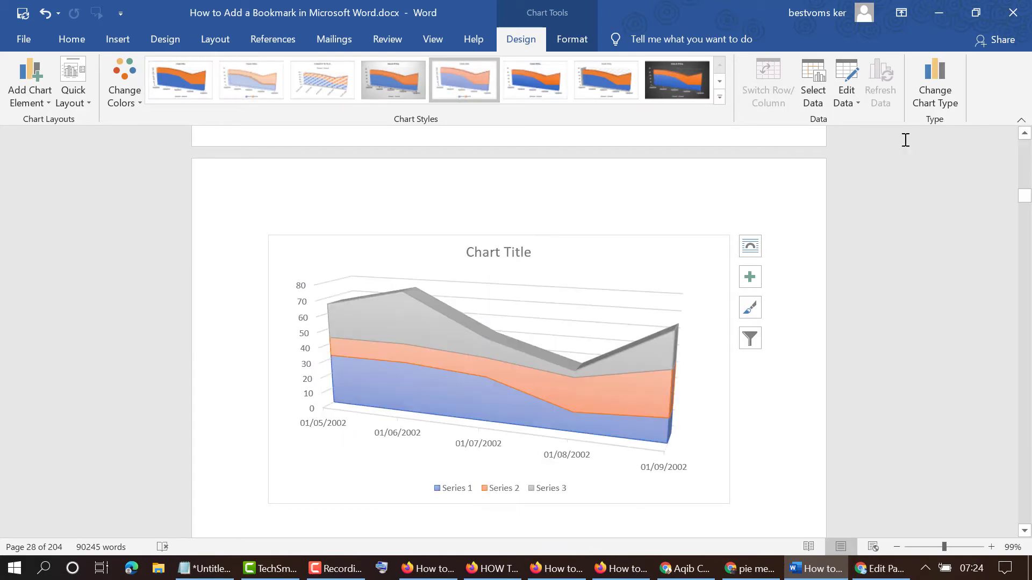
left_click(720, 96)
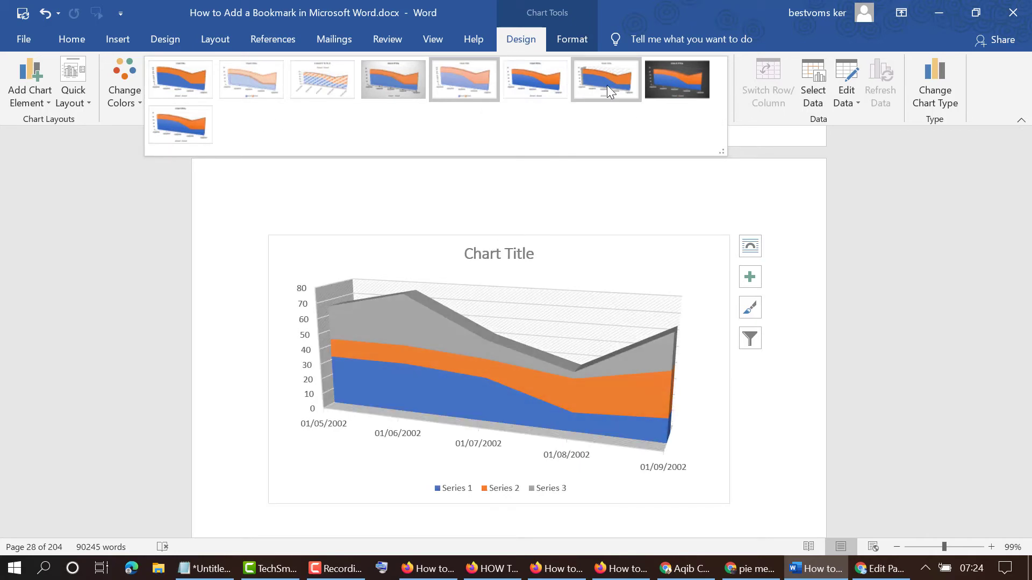
left_click(392, 84)
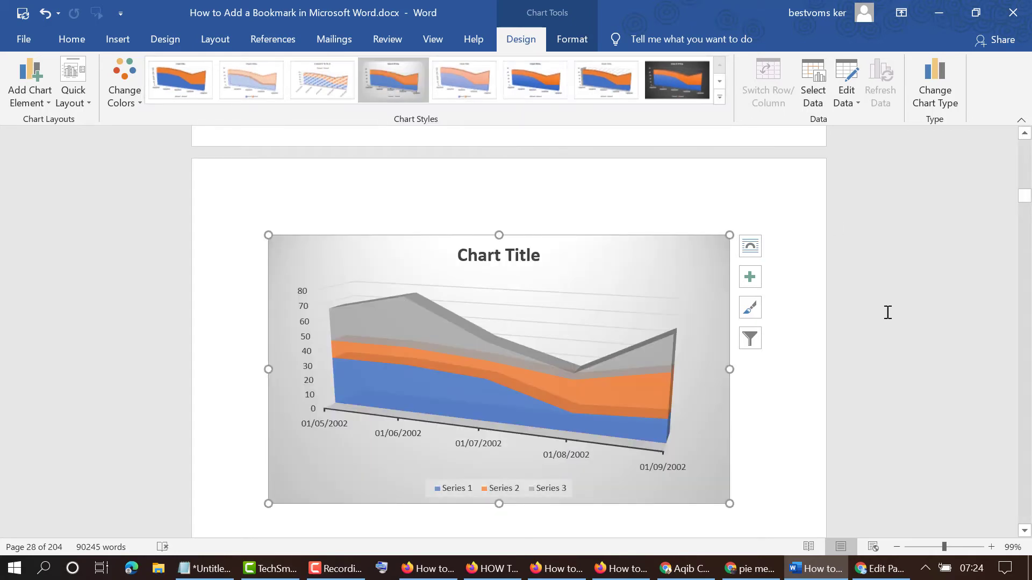
scroll(405, 459, "down", 3)
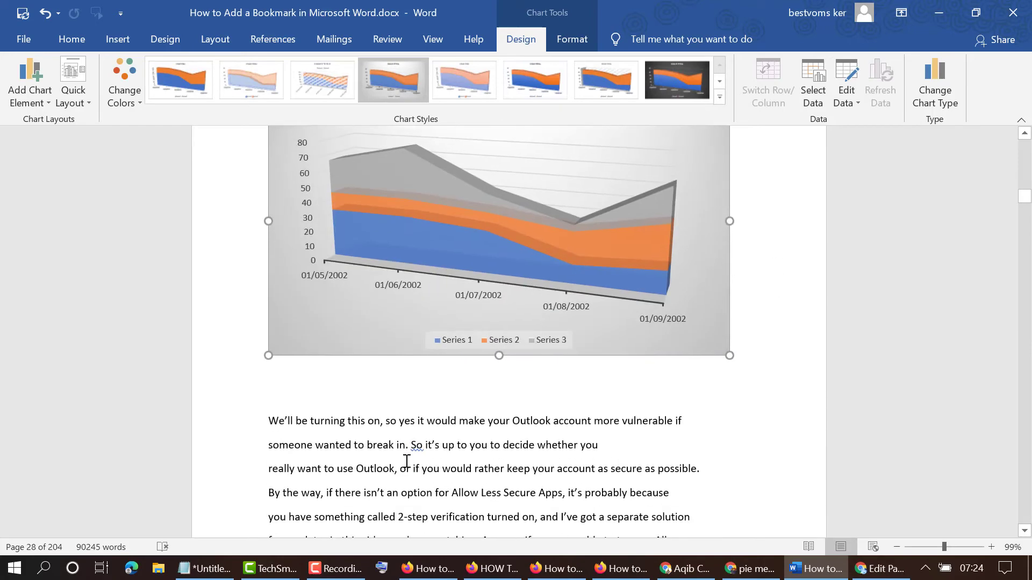
left_click(524, 426)
scroll(461, 287, "up", 2)
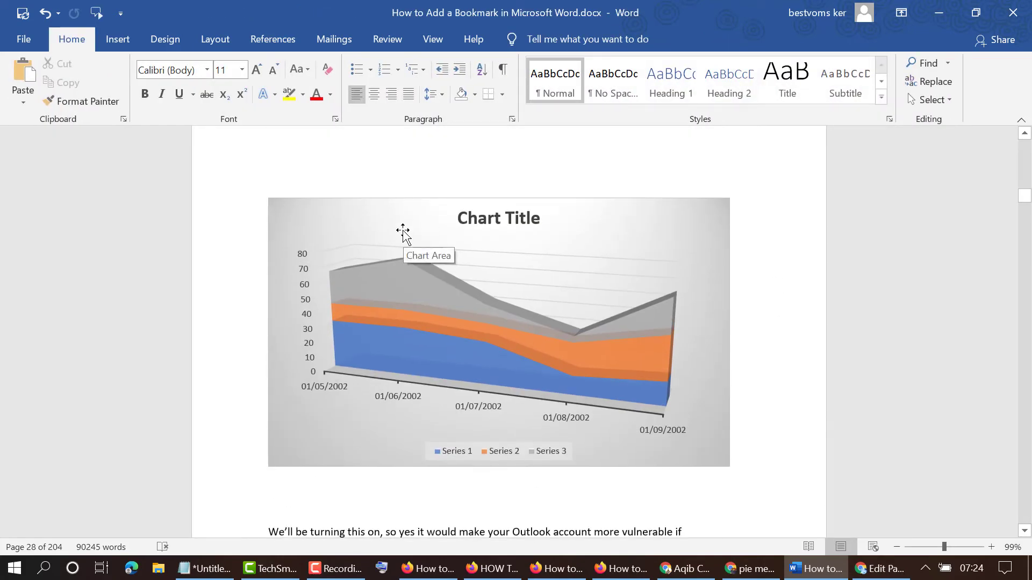
left_click(402, 233)
- Apply the blue-toned Colorful Palette 2 colour scheme to the chart
double_click(402, 233)
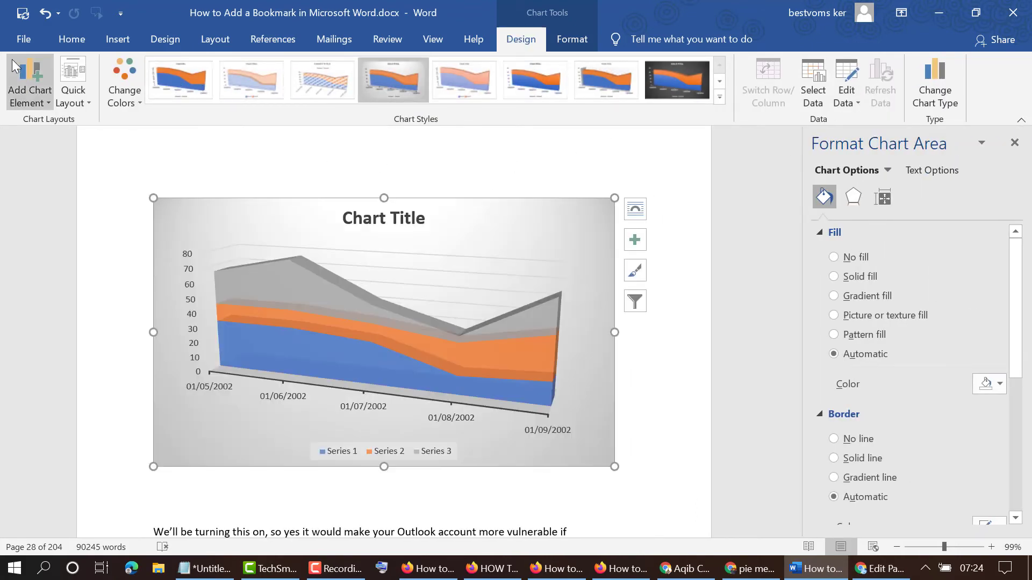
left_click(125, 97)
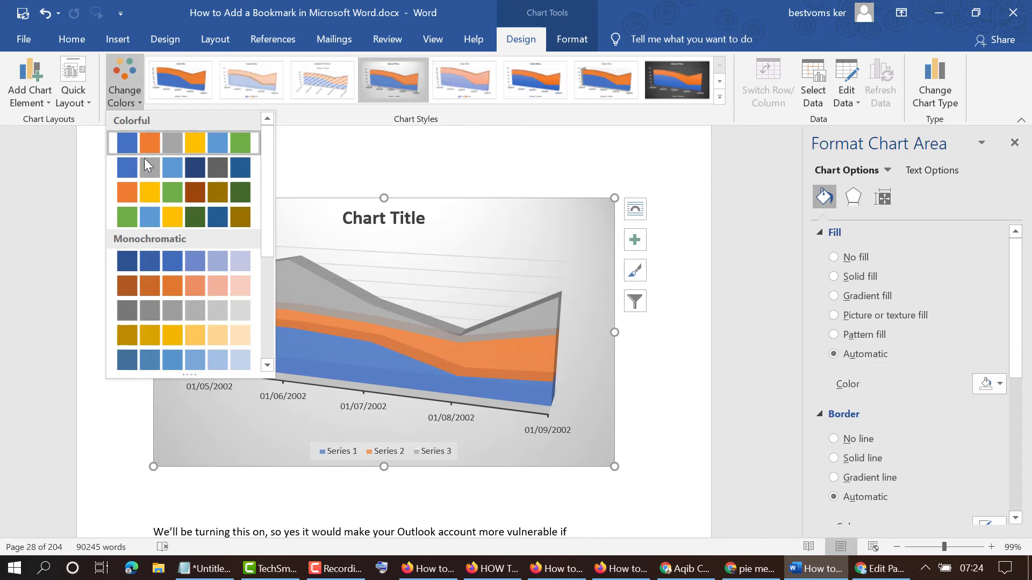
left_click(124, 170)
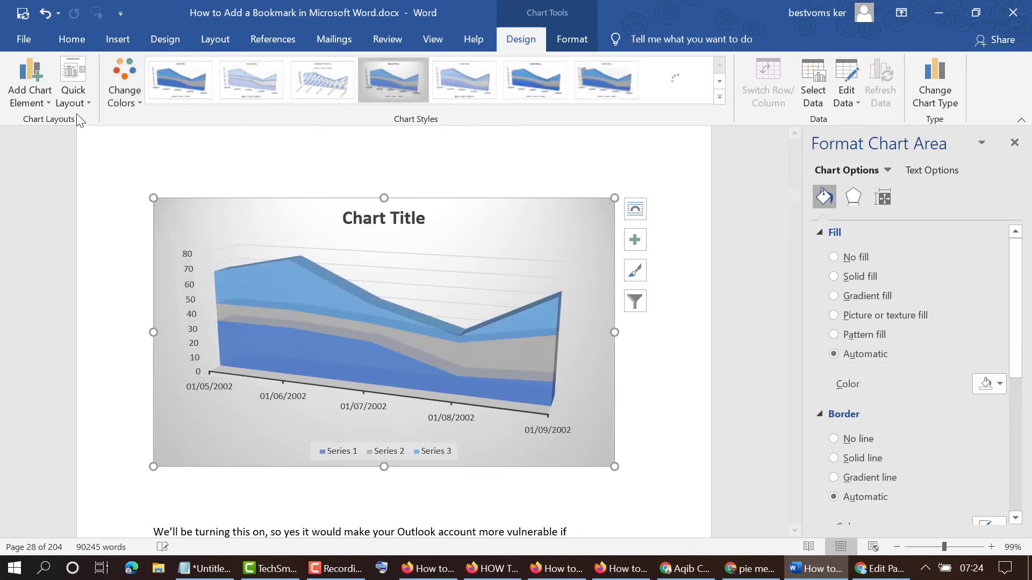
- Apply Quick Layout 7, placing the legend at the side
left_click(72, 95)
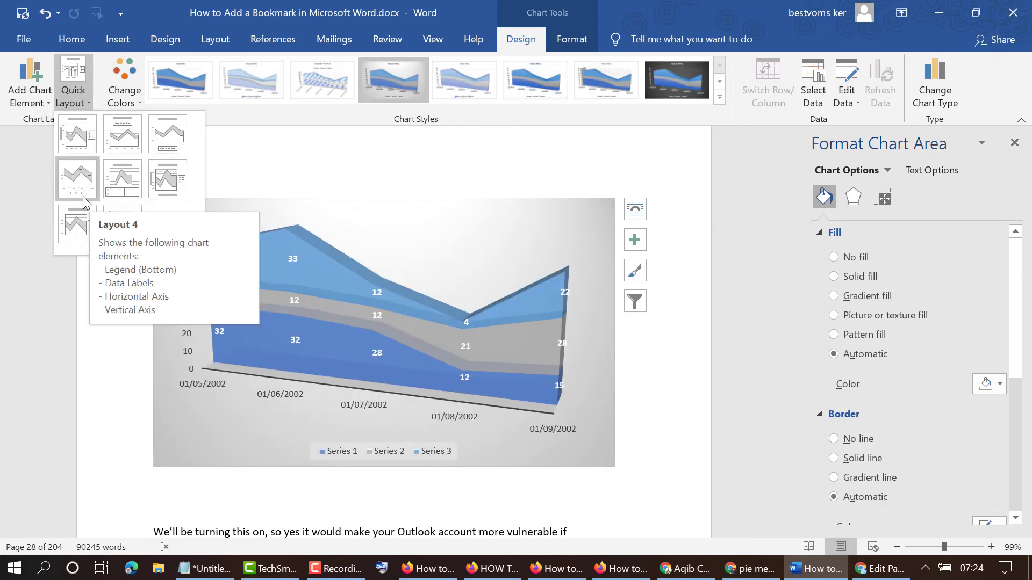
left_click(77, 223)
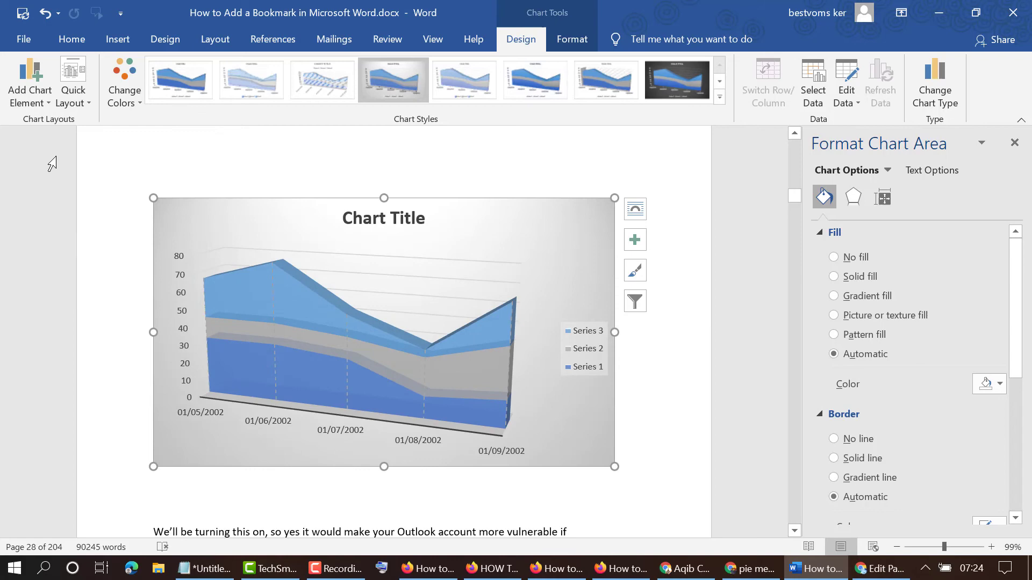
left_click(39, 103)
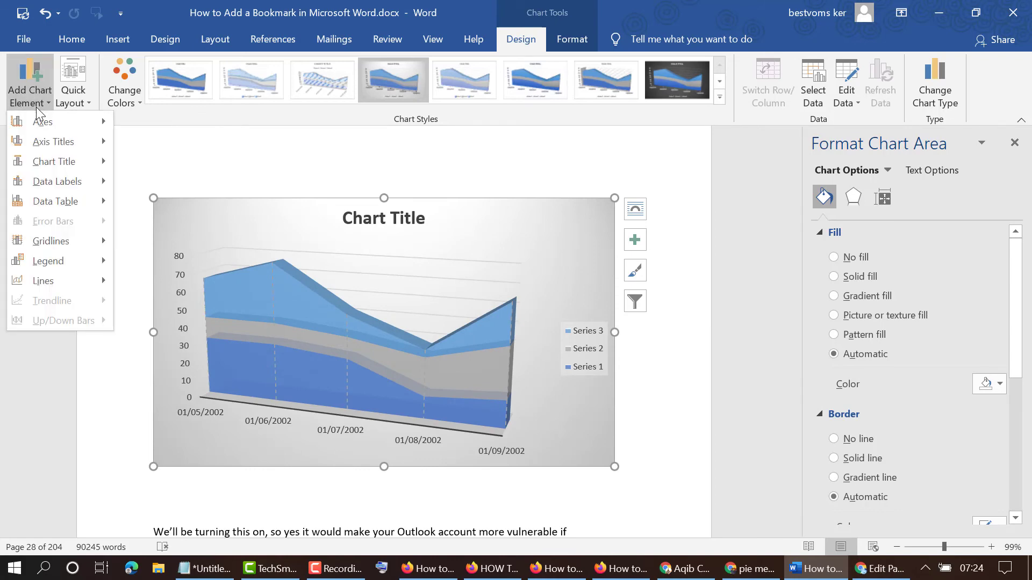
- Try diagonal, vertical-stripe and dotted pattern fills, then set the chart area to No fill
left_click(468, 174)
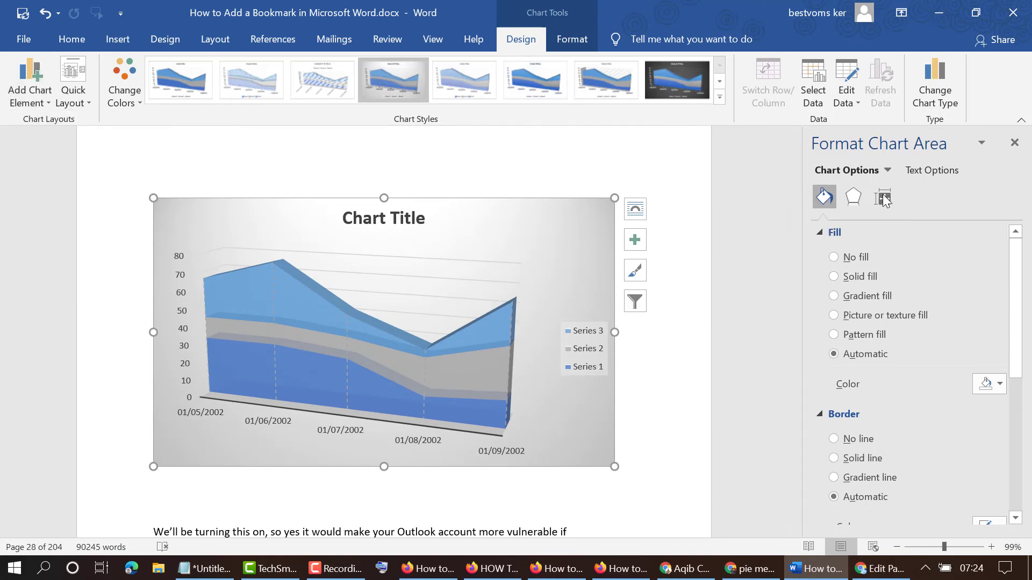
left_click(852, 334)
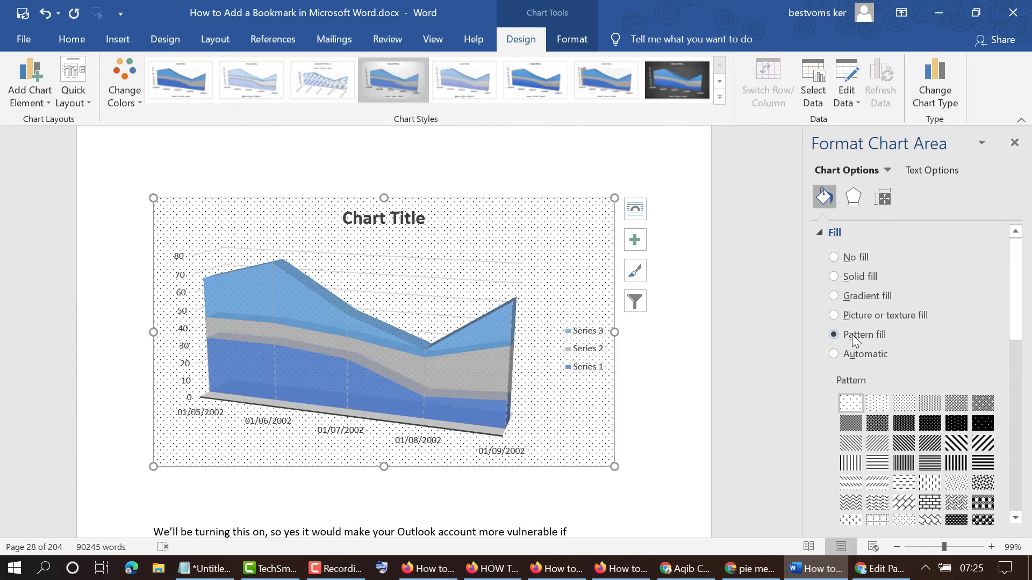
left_click(847, 353)
left_click(847, 335)
left_click(930, 442)
scroll(545, 247, "down", 3)
scroll(546, 247, "down", 3)
scroll(682, 368, "up", 5)
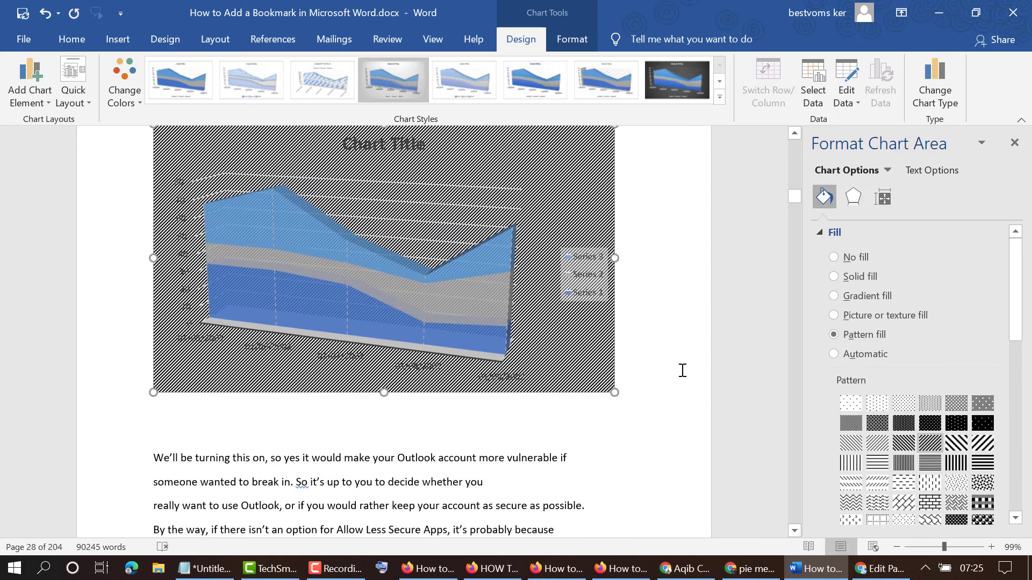
left_click(904, 461)
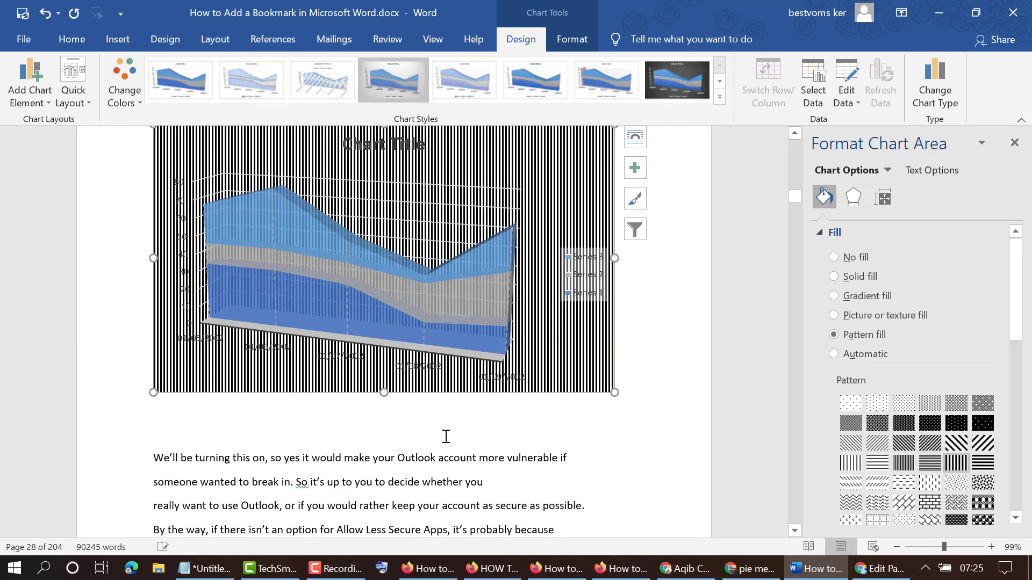
left_click(851, 402)
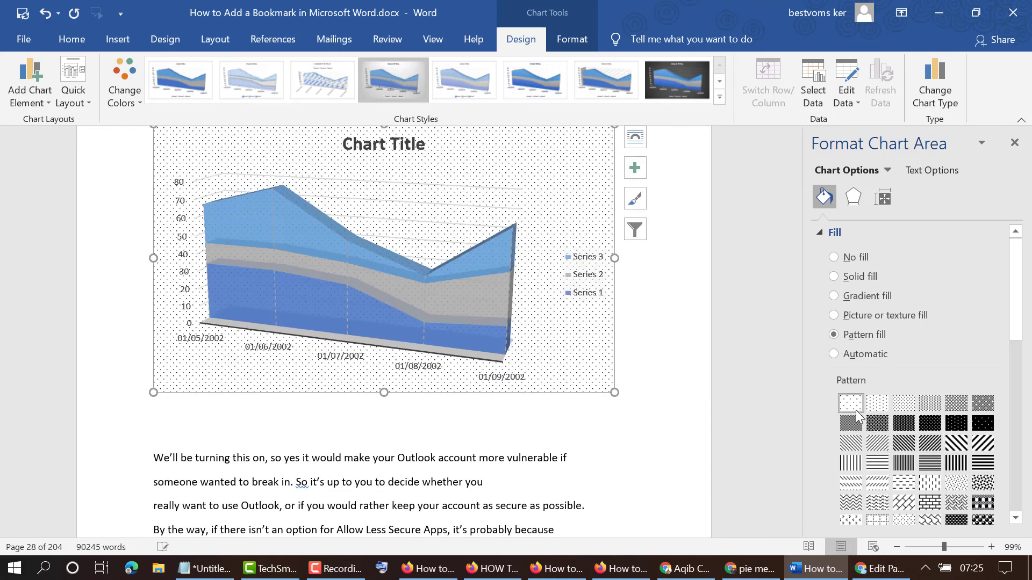
scroll(381, 424, "up", 3)
scroll(382, 415, "down", 3)
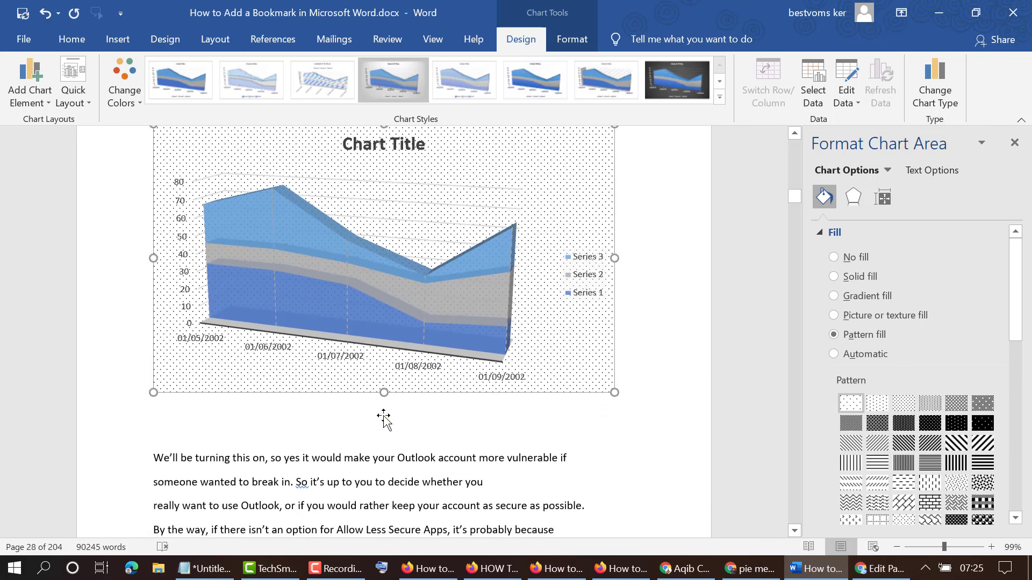
left_click(857, 256)
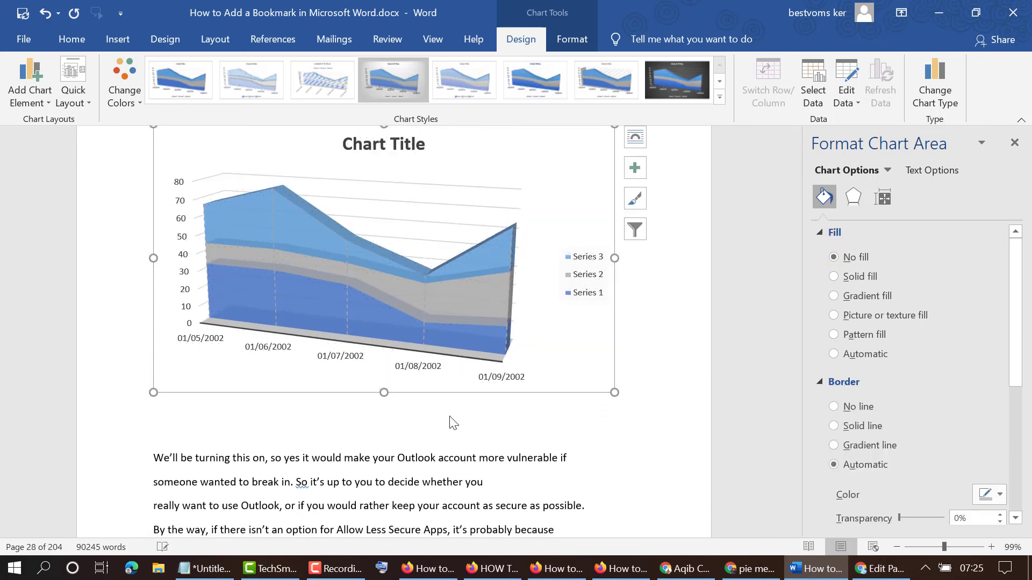
scroll(452, 423, "up", 1)
scroll(469, 437, "up", 1)
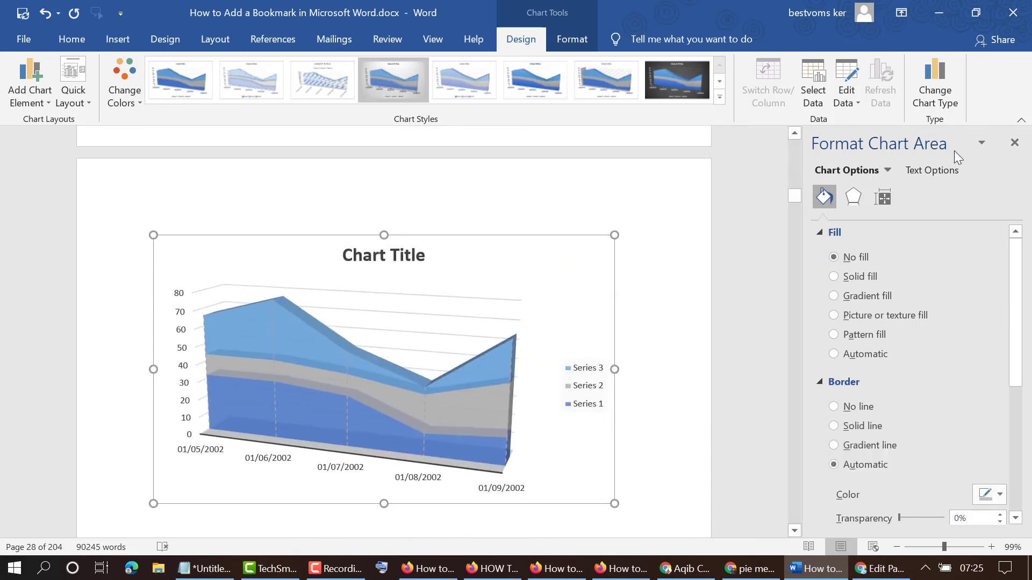
left_click(1013, 144)
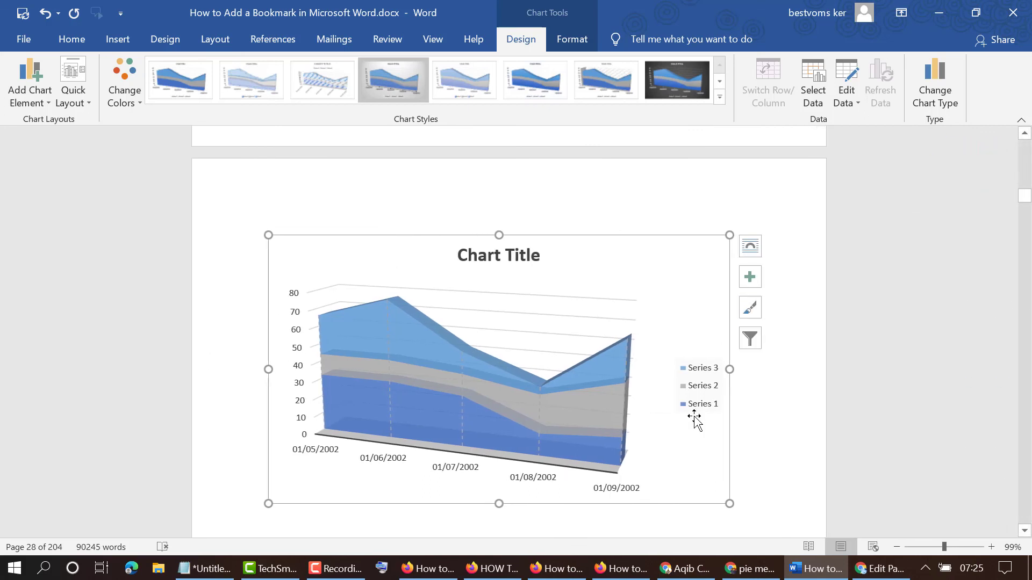